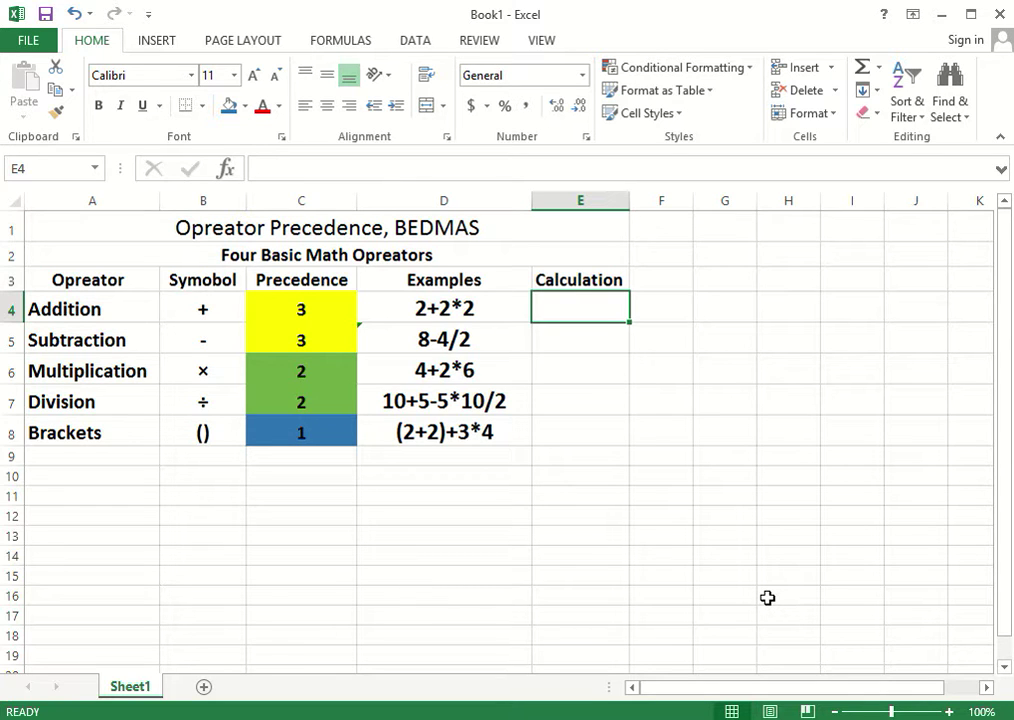
- Enter the formula =2+2*2 in E4 beside the D4 example, giving 6
left_click(418, 309)
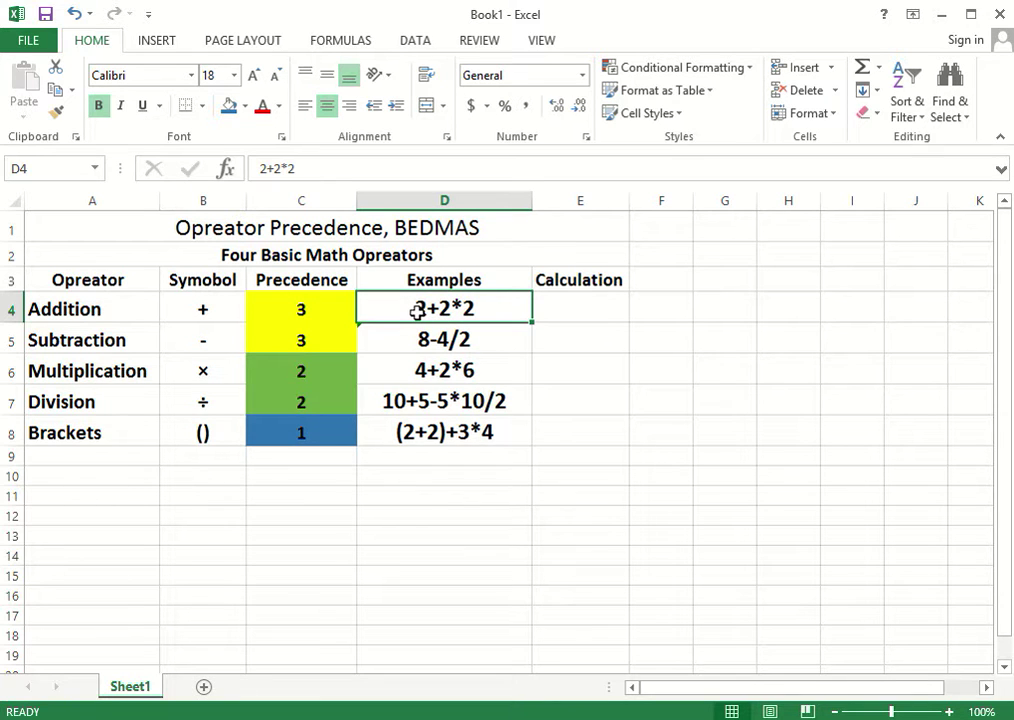
left_click(555, 320)
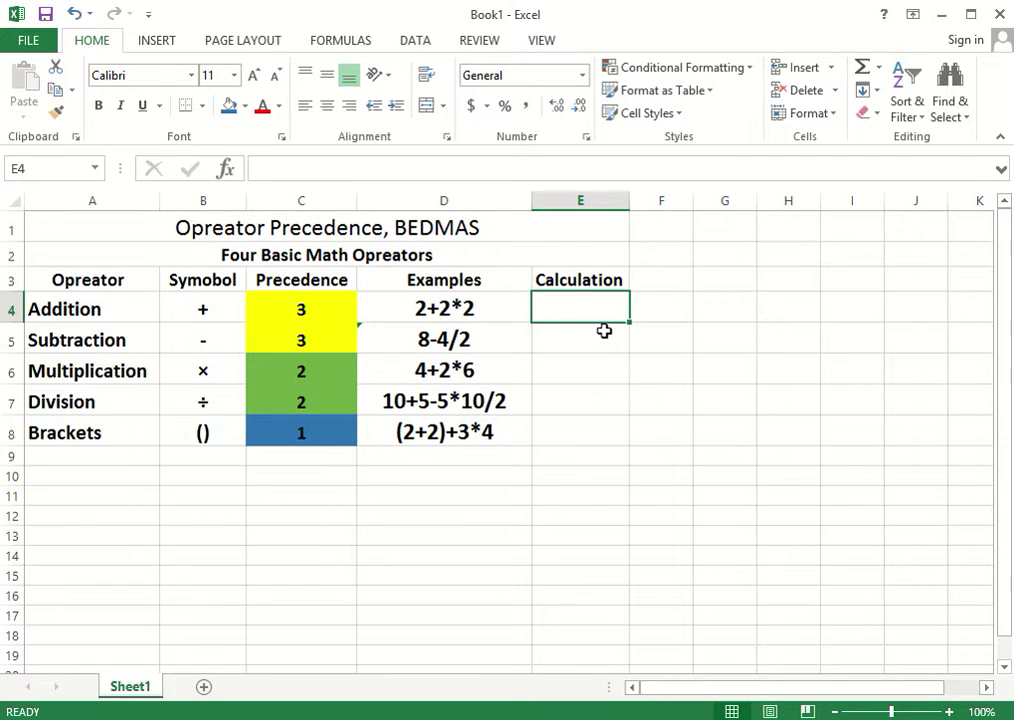
type("=")
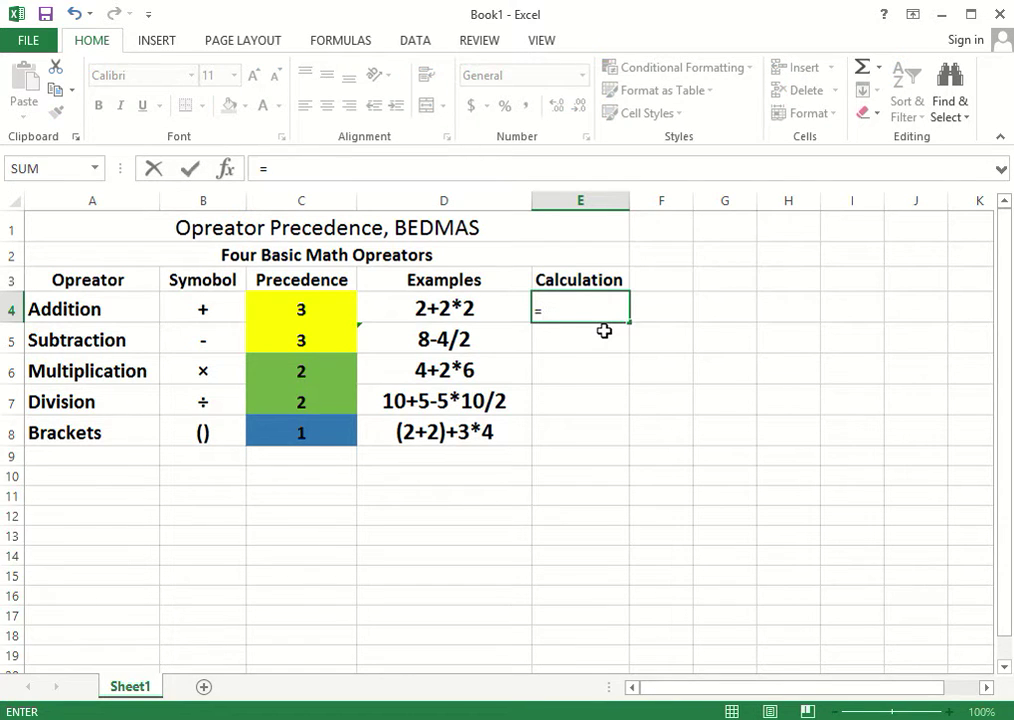
type("2")
type("+")
type("2")
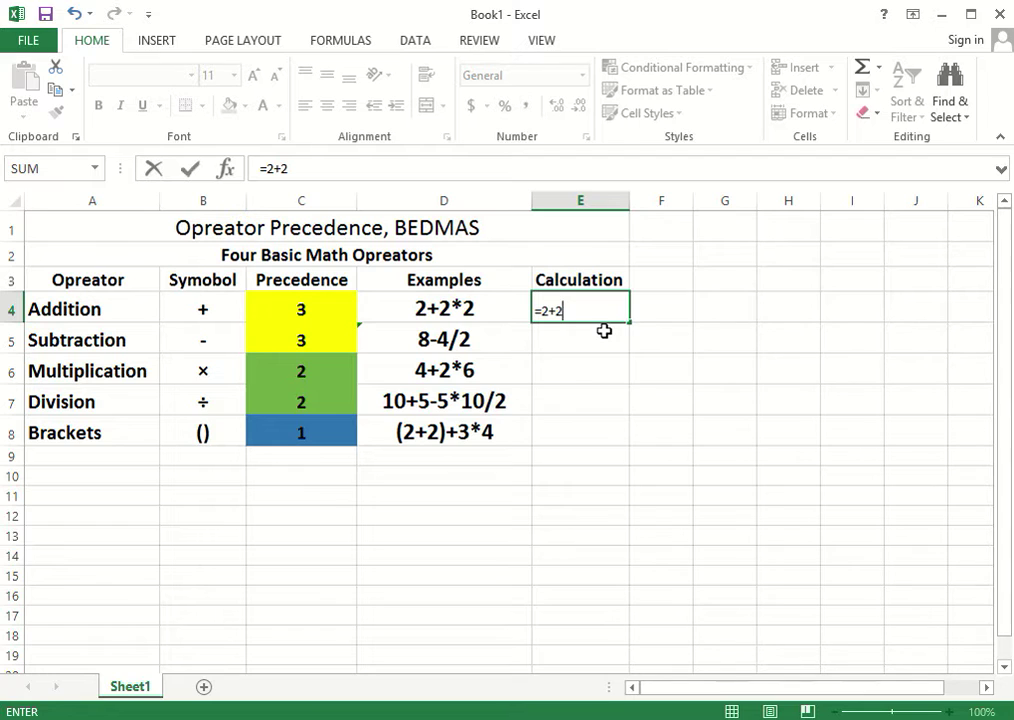
type("*2")
key("Return")
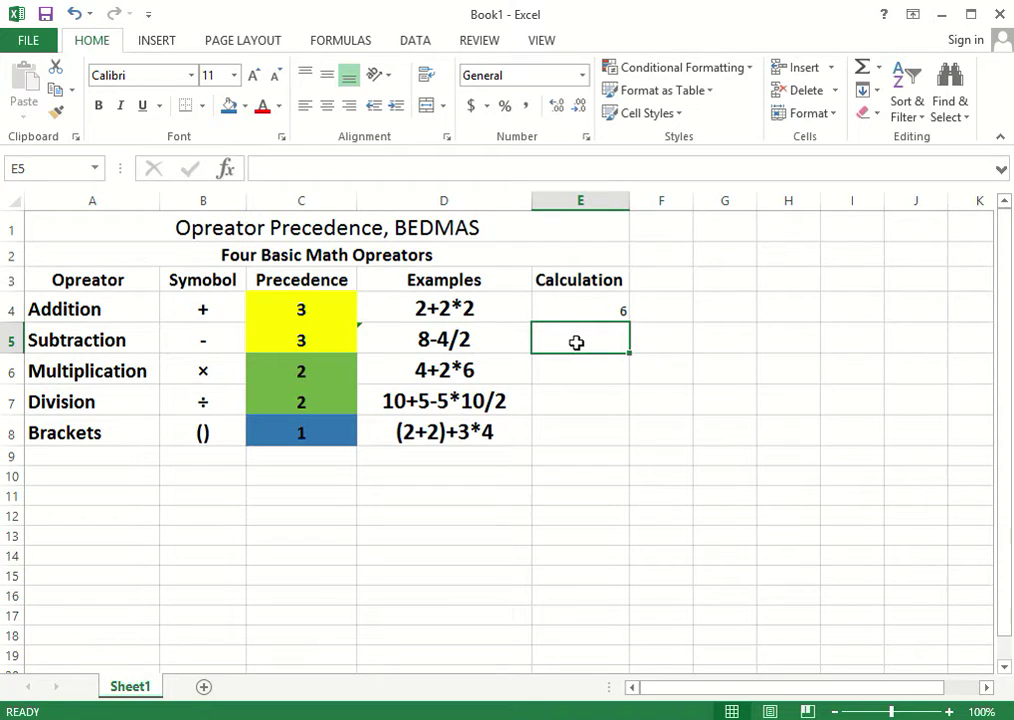
- Enter =8-4/2 in E5 so it shows 6
type("=")
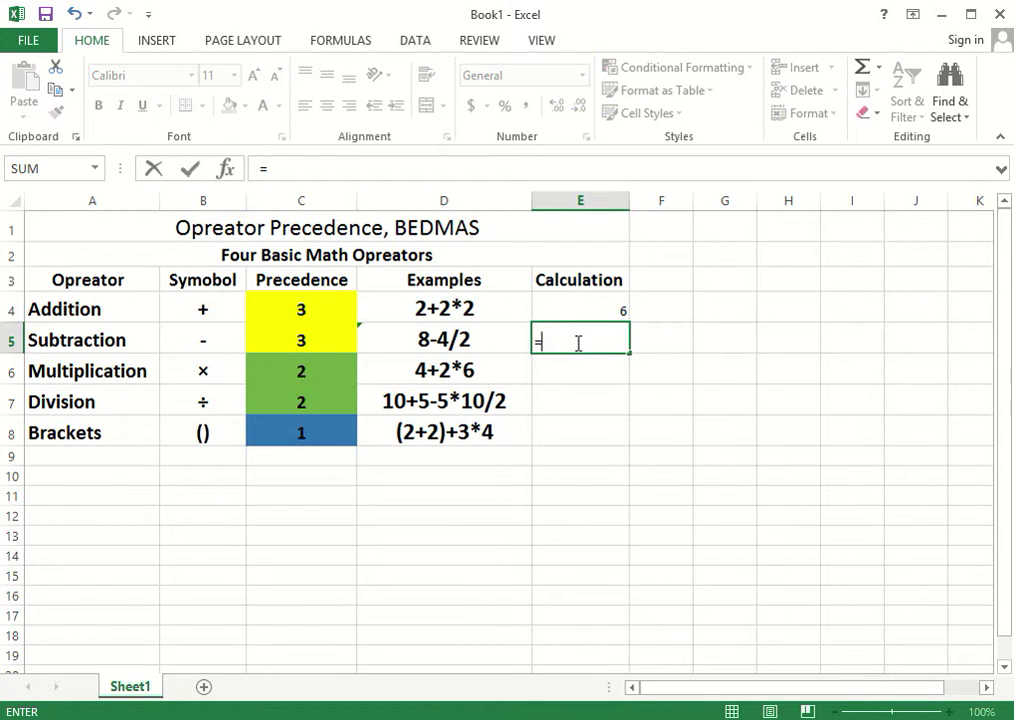
type("8-")
type("4")
type("/")
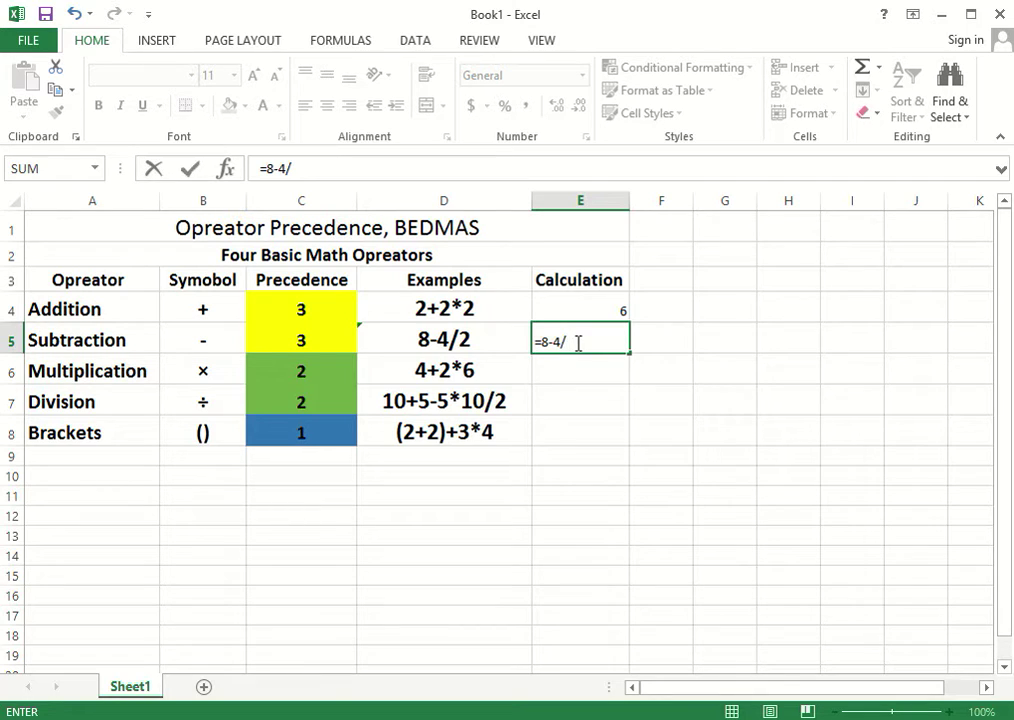
type("2")
key("Return")
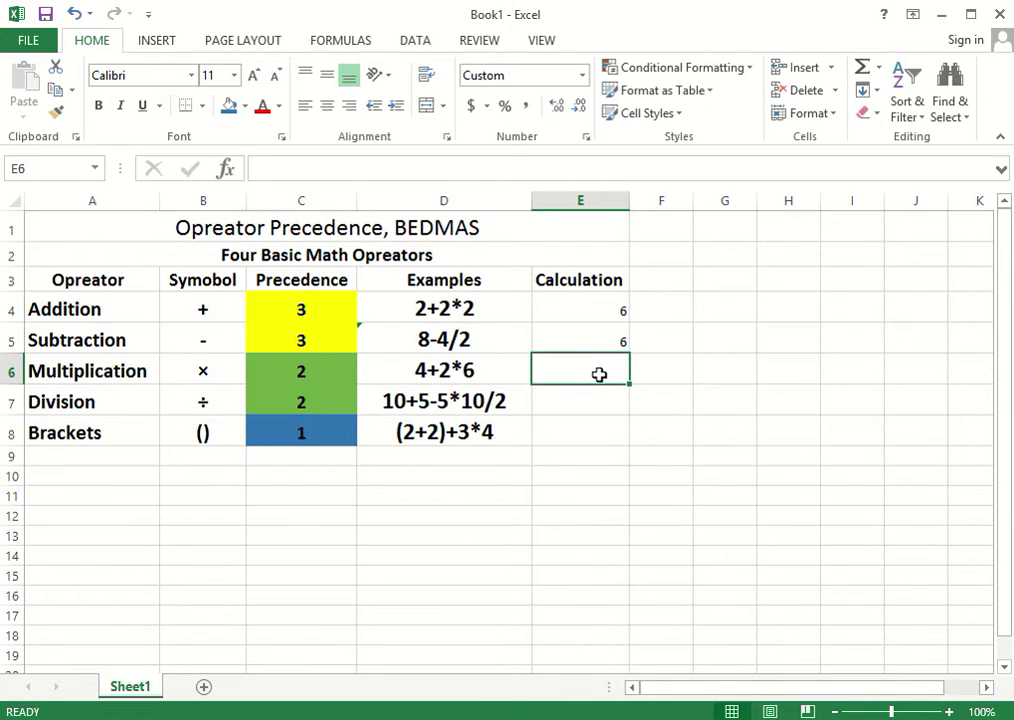
- Enter =4+2*6 in E6 and switch its format from date to General so it shows 16
type("=")
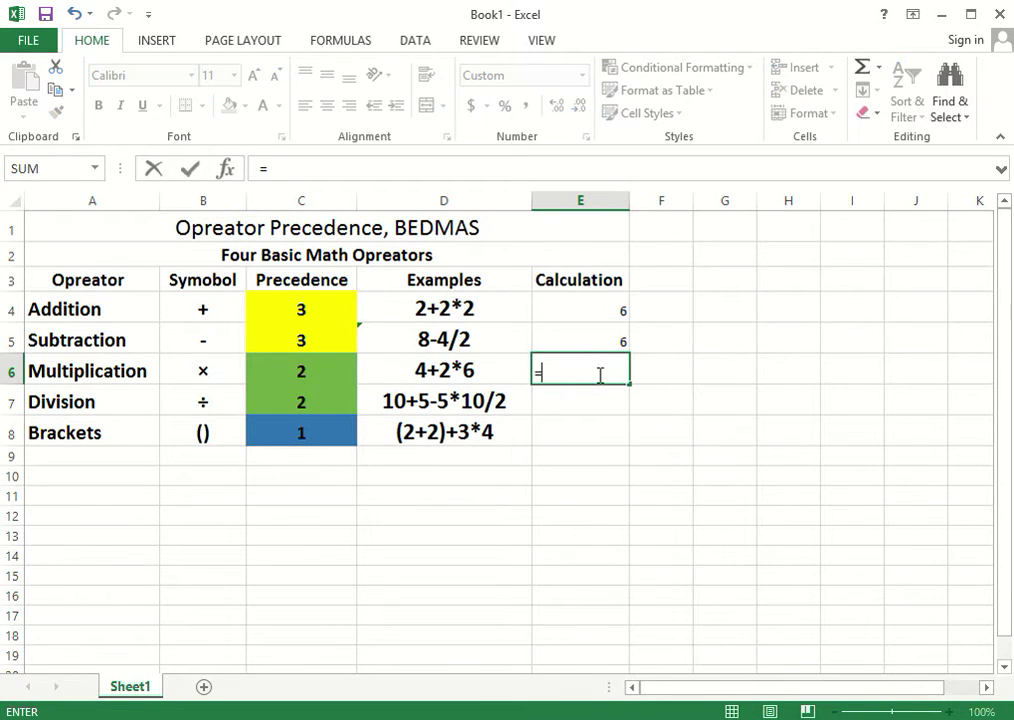
type("4")
type("+")
type("2")
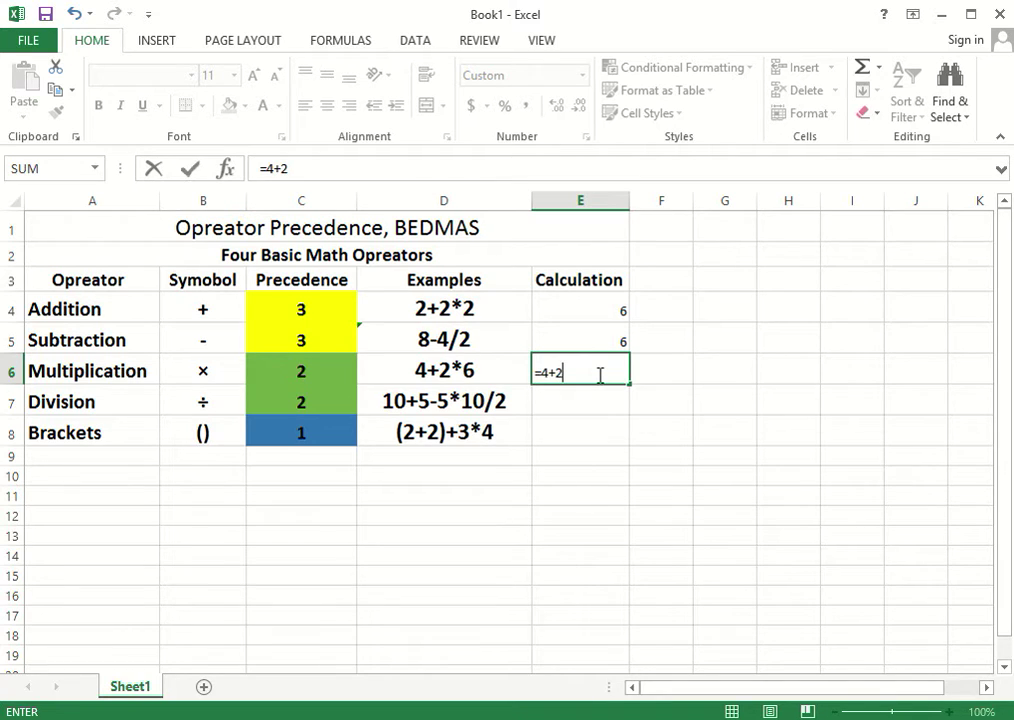
type("*")
type("6")
key("Return")
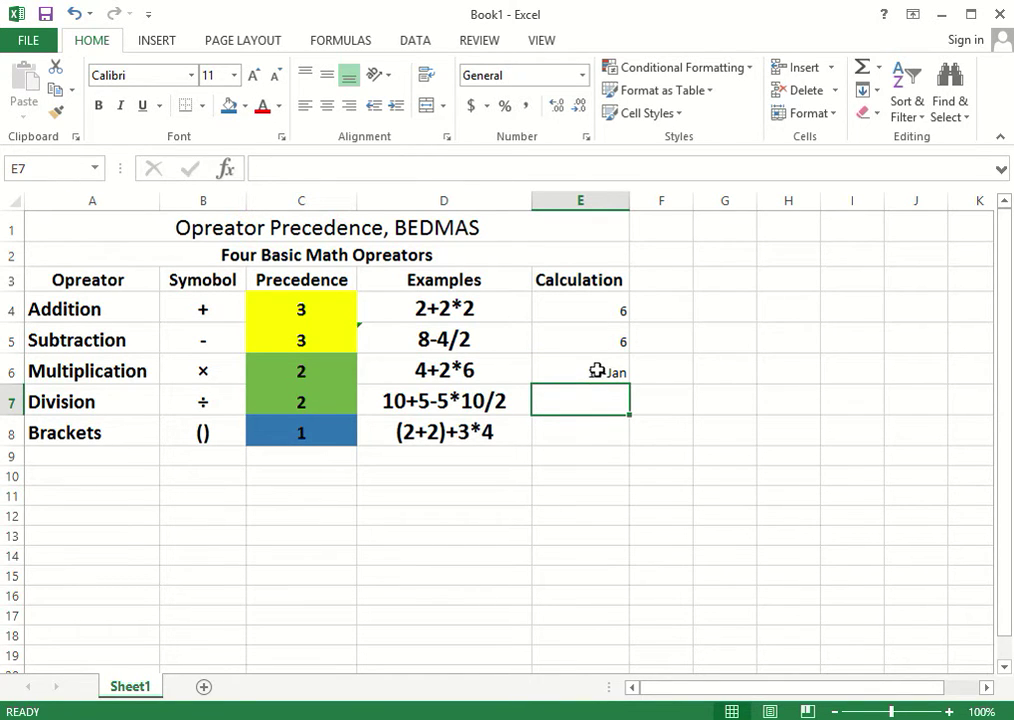
left_click(595, 372)
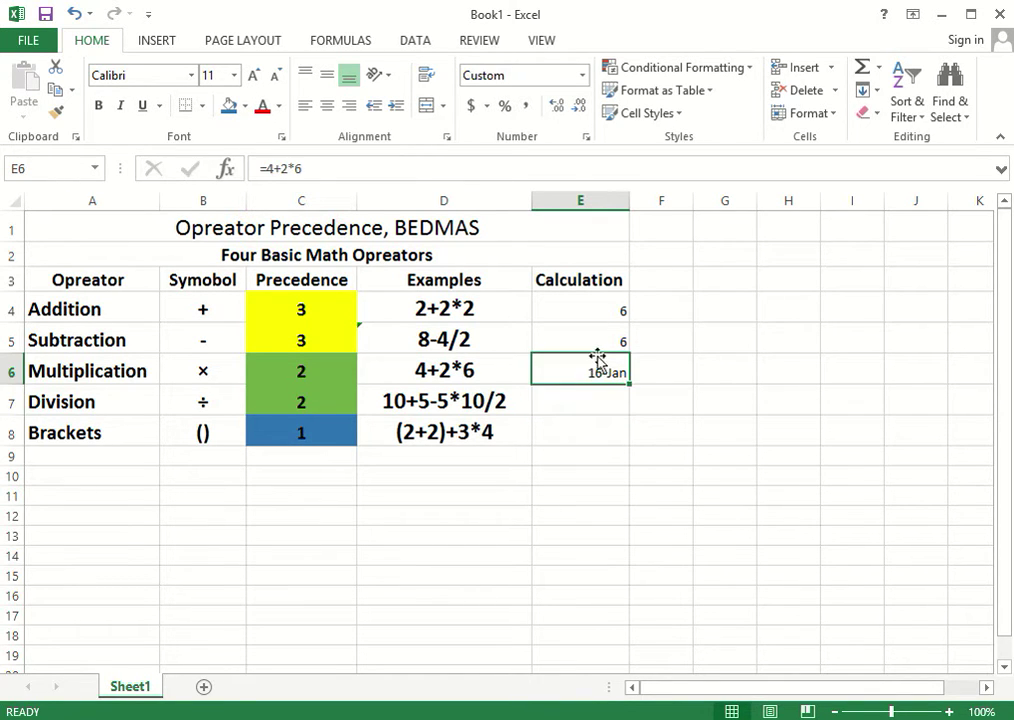
left_click(582, 75)
left_click(552, 128)
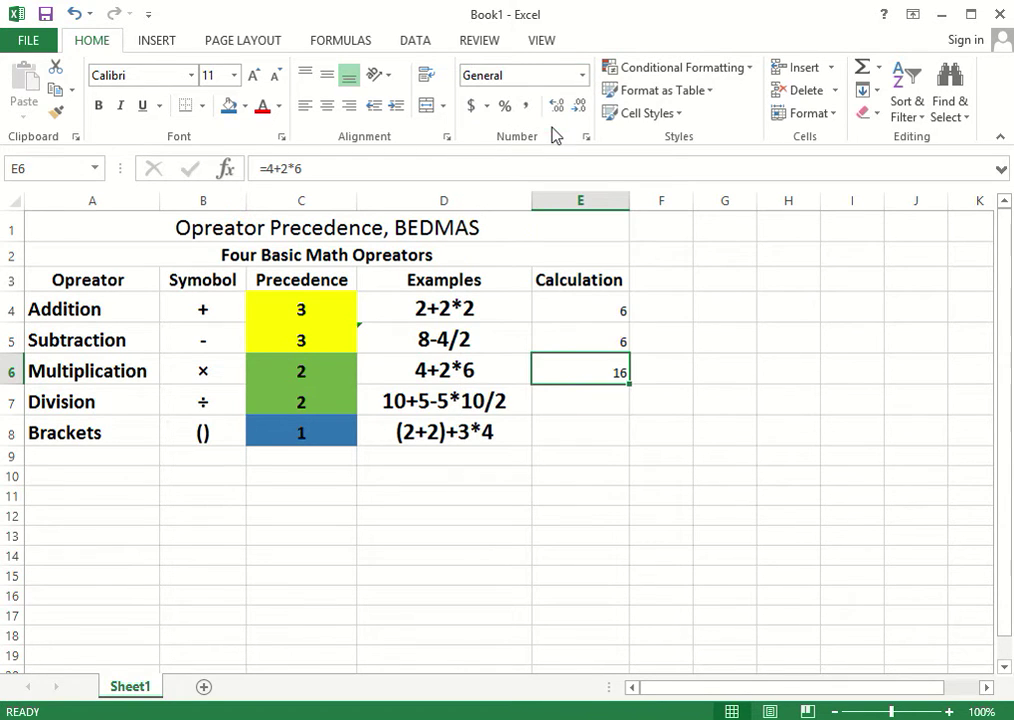
left_click(605, 398)
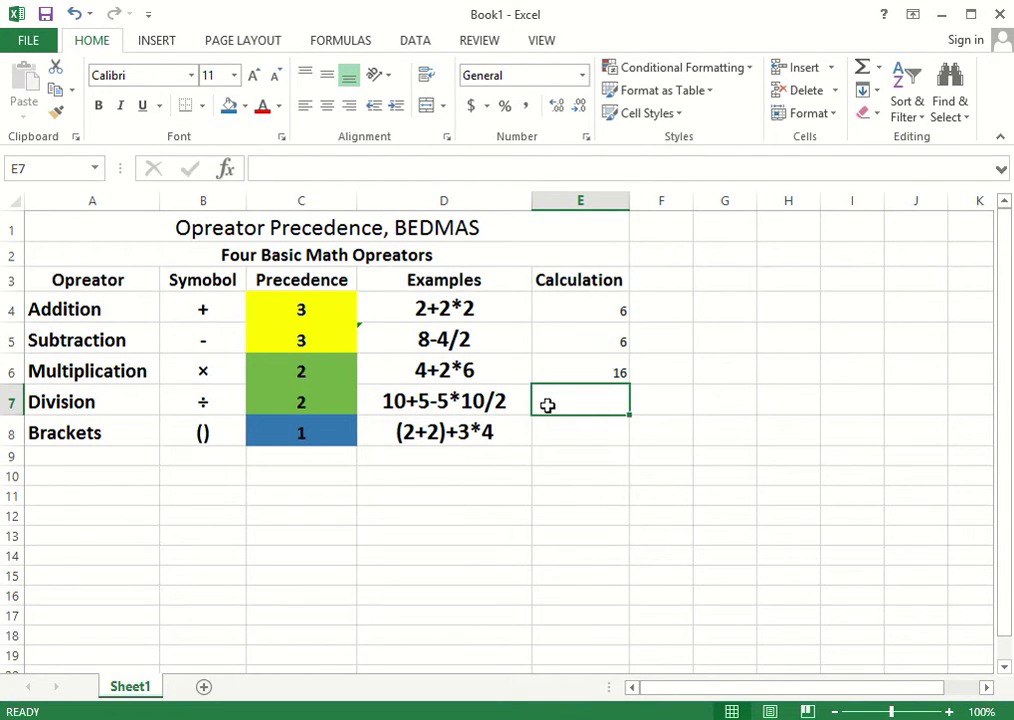
- Enter =10+5-5*10/2 in E7 so it shows -10
type("=")
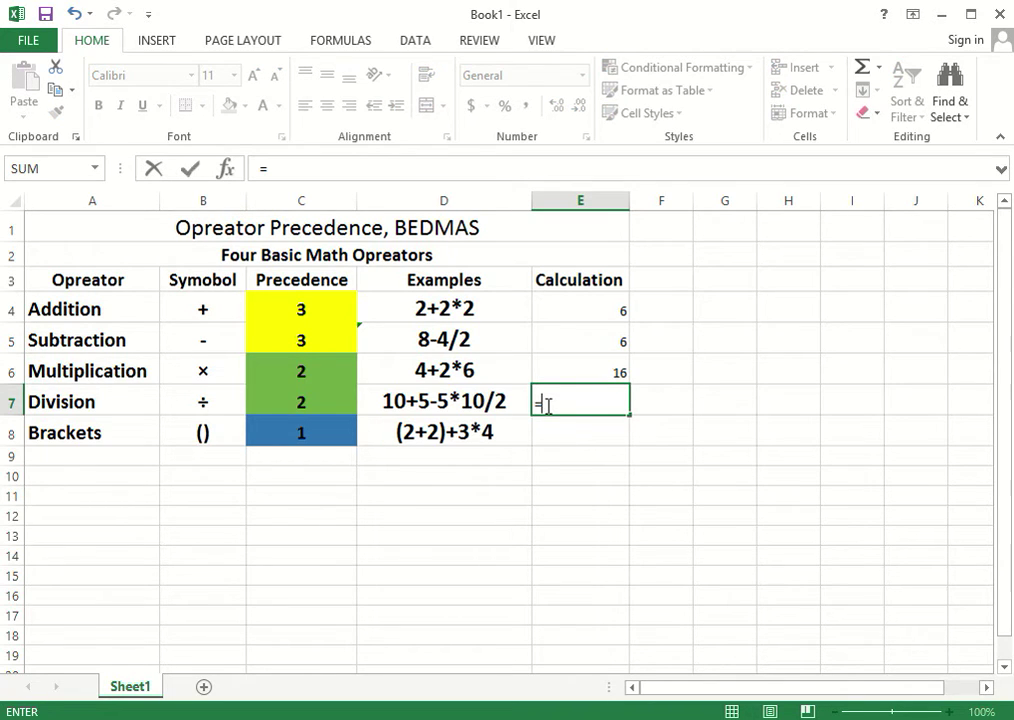
type("10+")
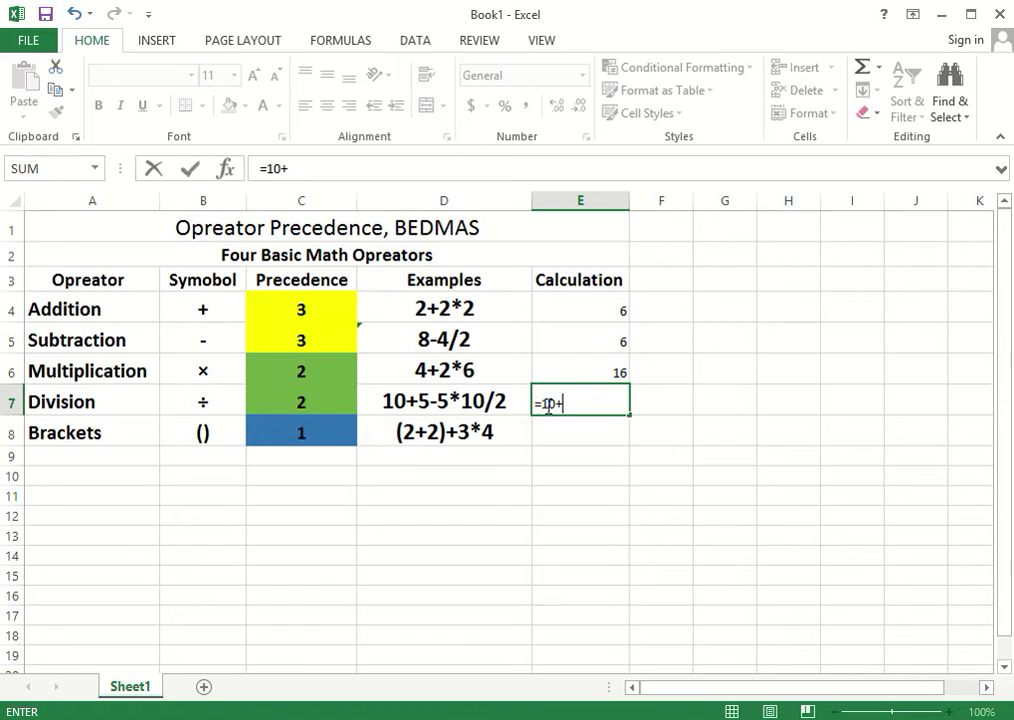
type("5")
type("-5")
type("*")
type("10")
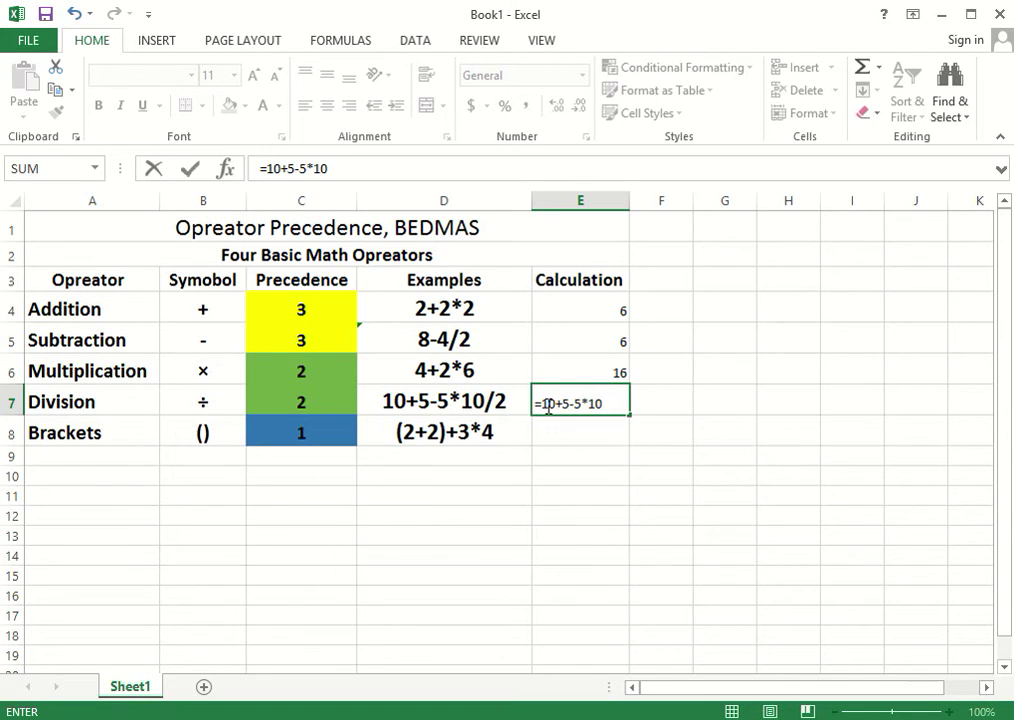
type("/2")
key("Return")
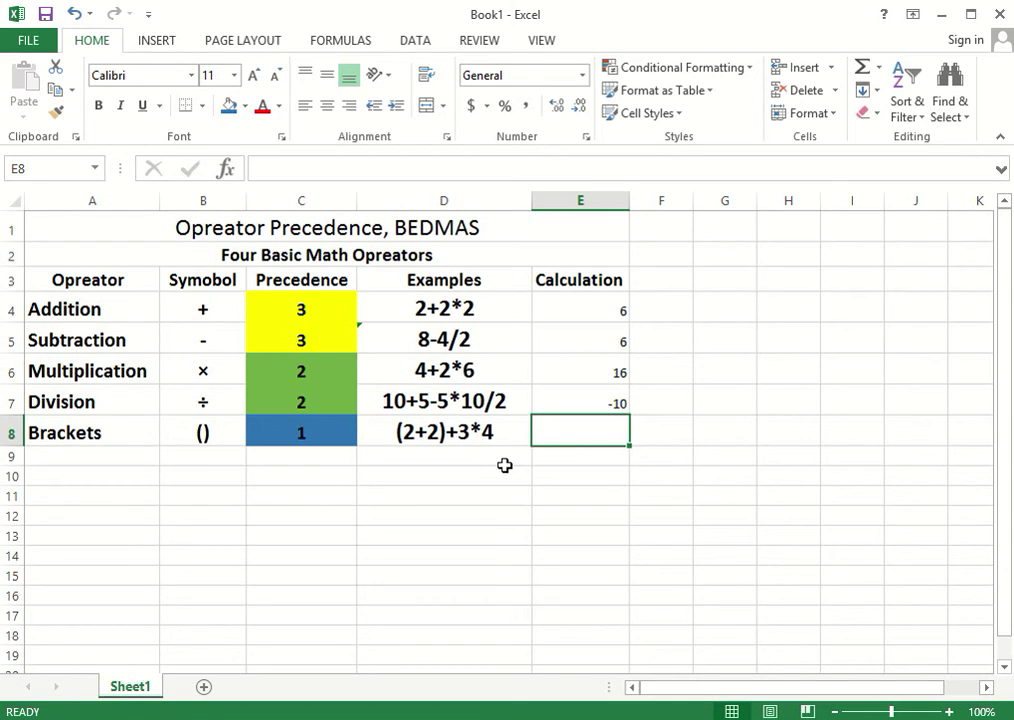
- Enter =(2+2)+3*4 in E8 so it shows 16
type("=")
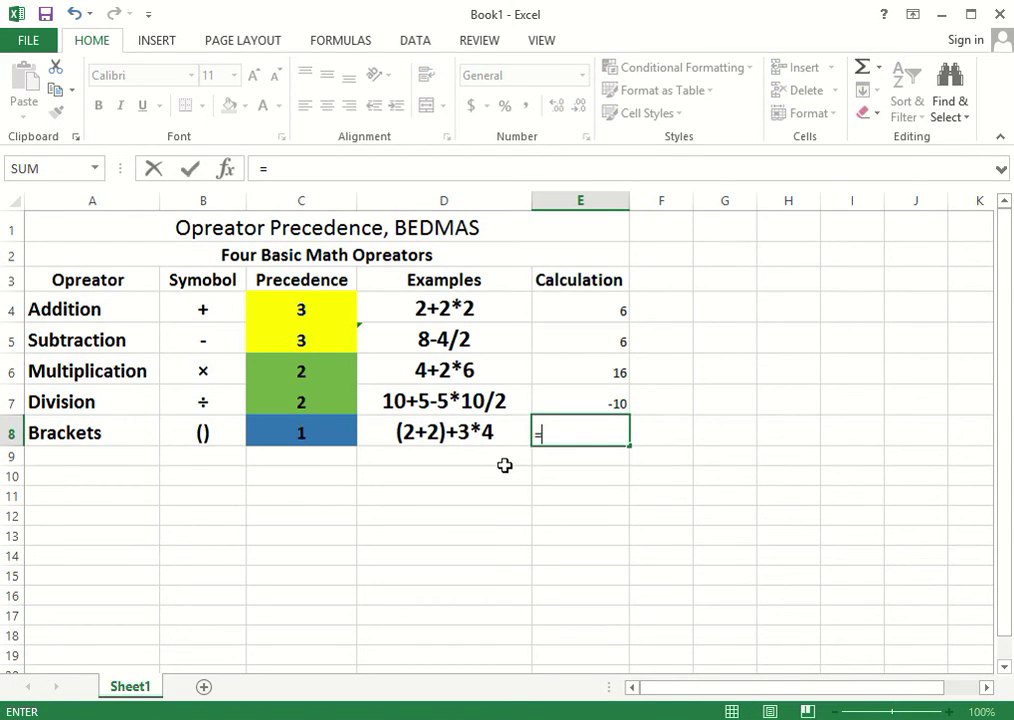
type("(")
type("2")
type("+2")
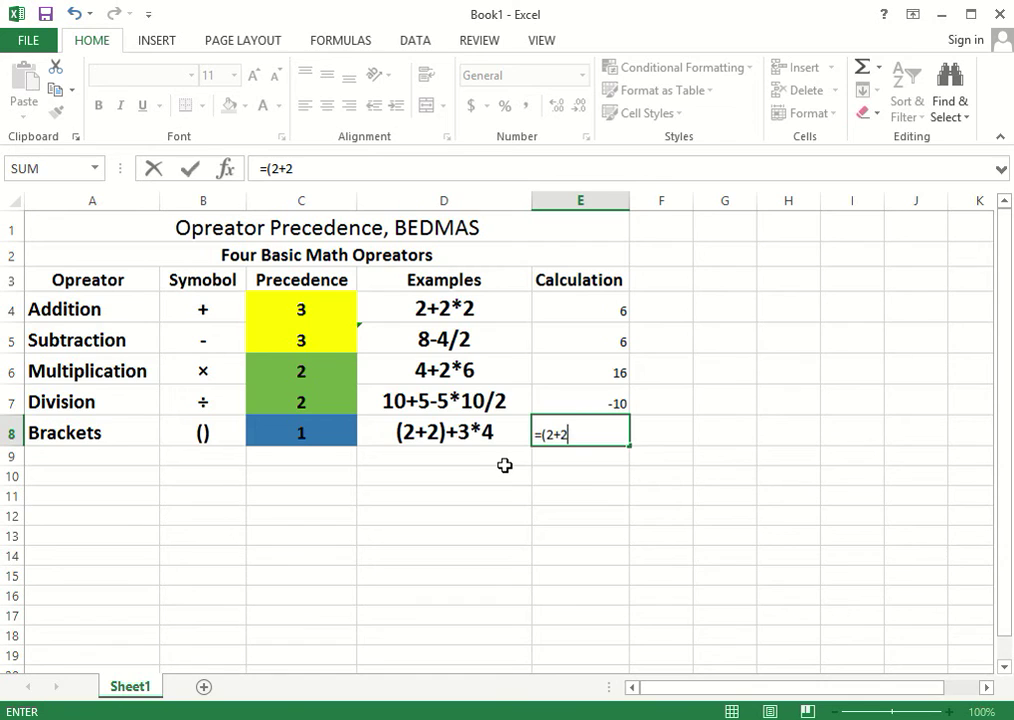
type(")")
type("+")
type("3")
type("*")
type("4")
key("Return")
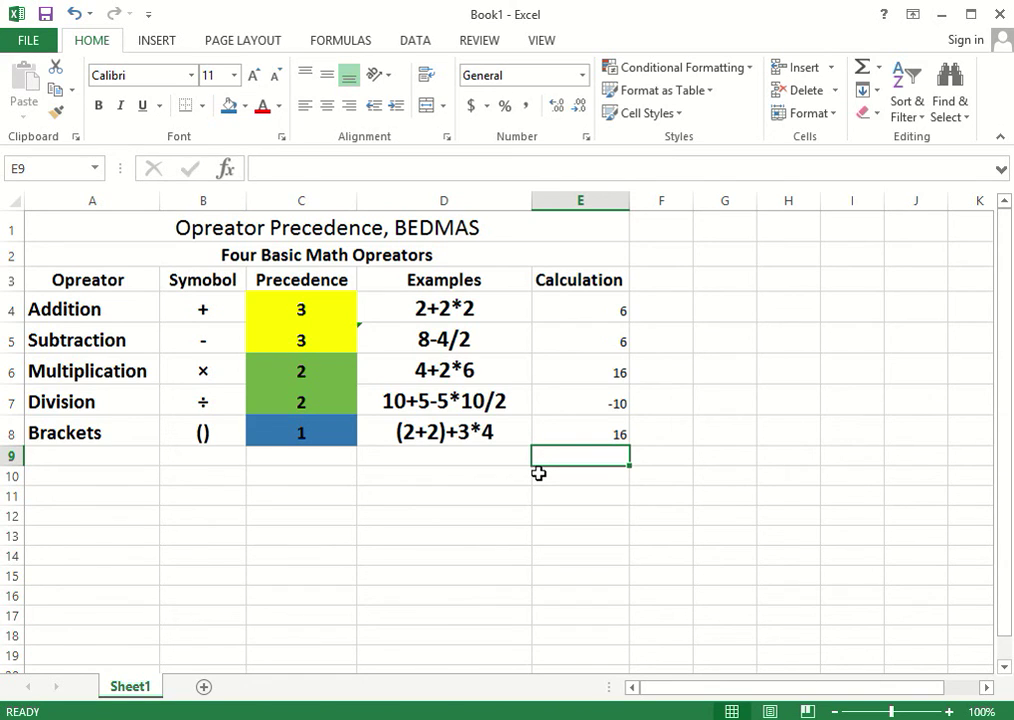
- Center and bold all of column E, then deselect it by selecting D4
left_click(579, 200)
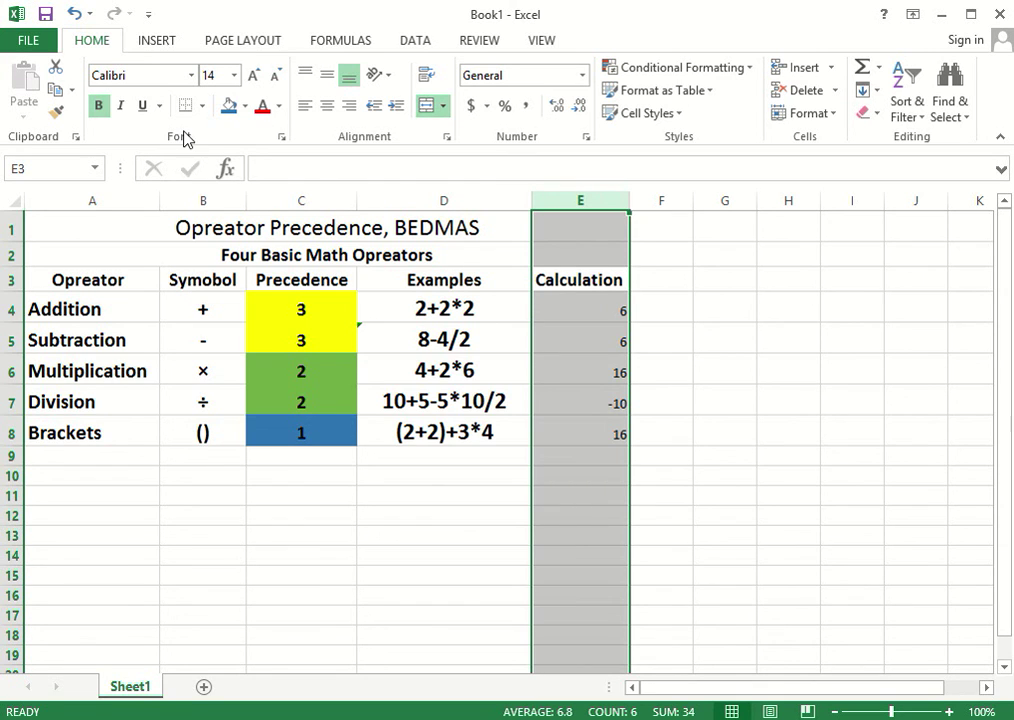
left_click(327, 105)
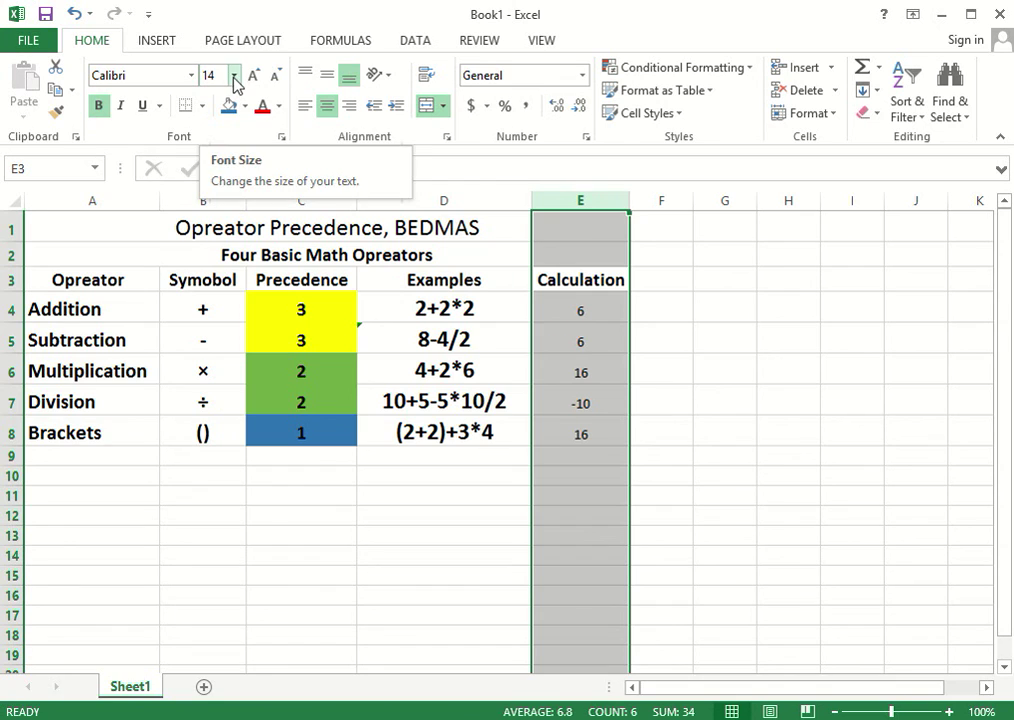
left_click(103, 111)
left_click(101, 110)
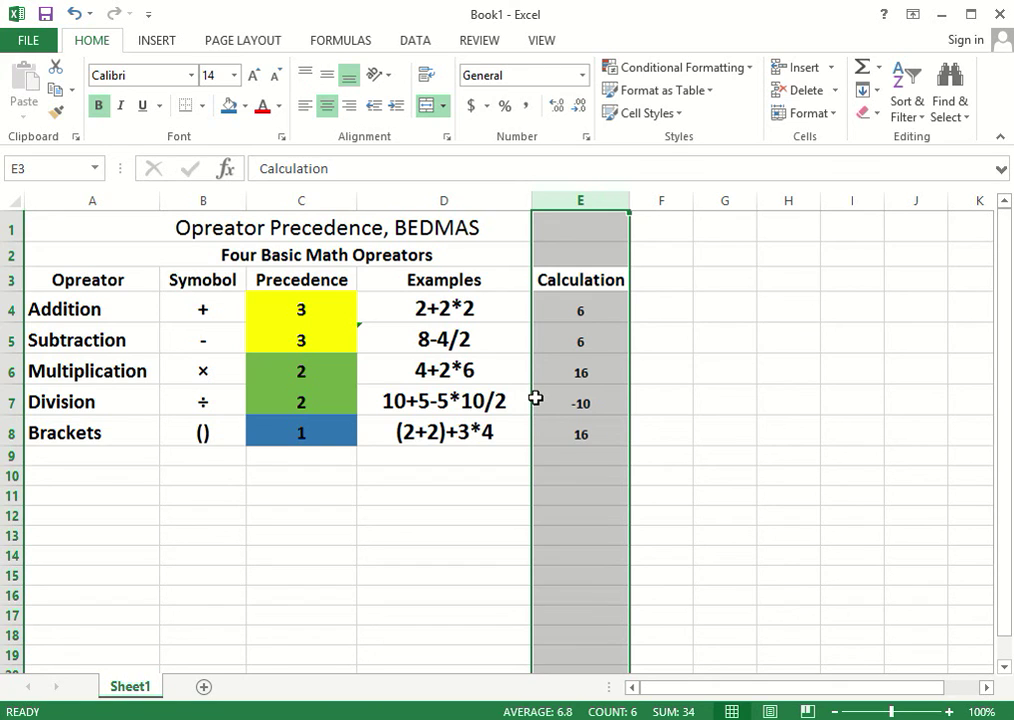
left_click(448, 310)
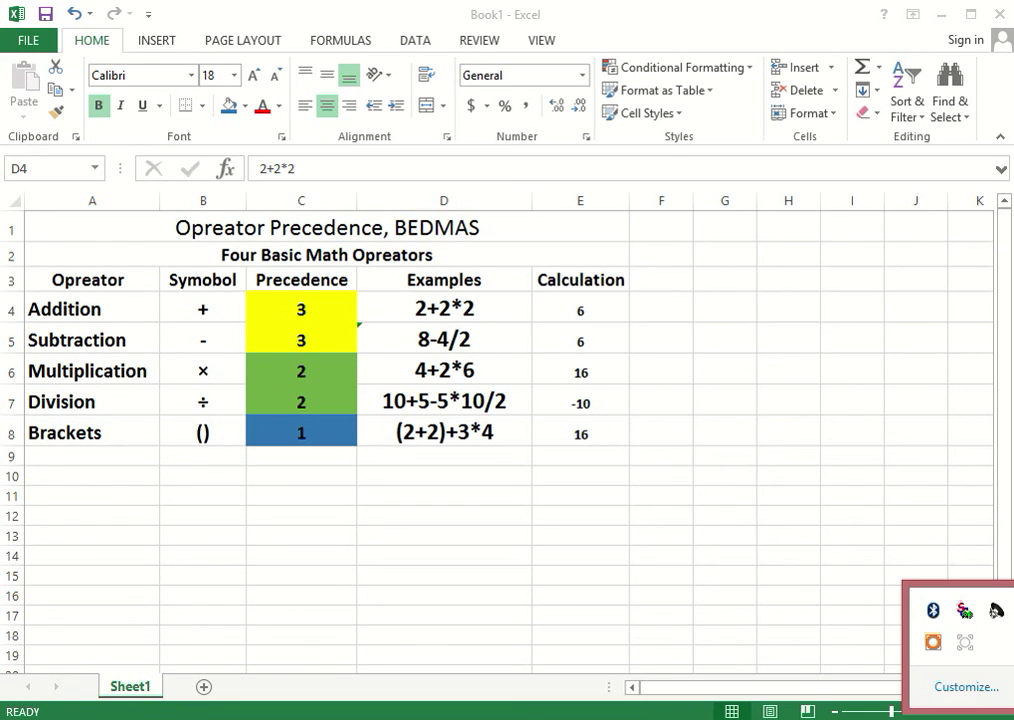
right_click(965, 645)
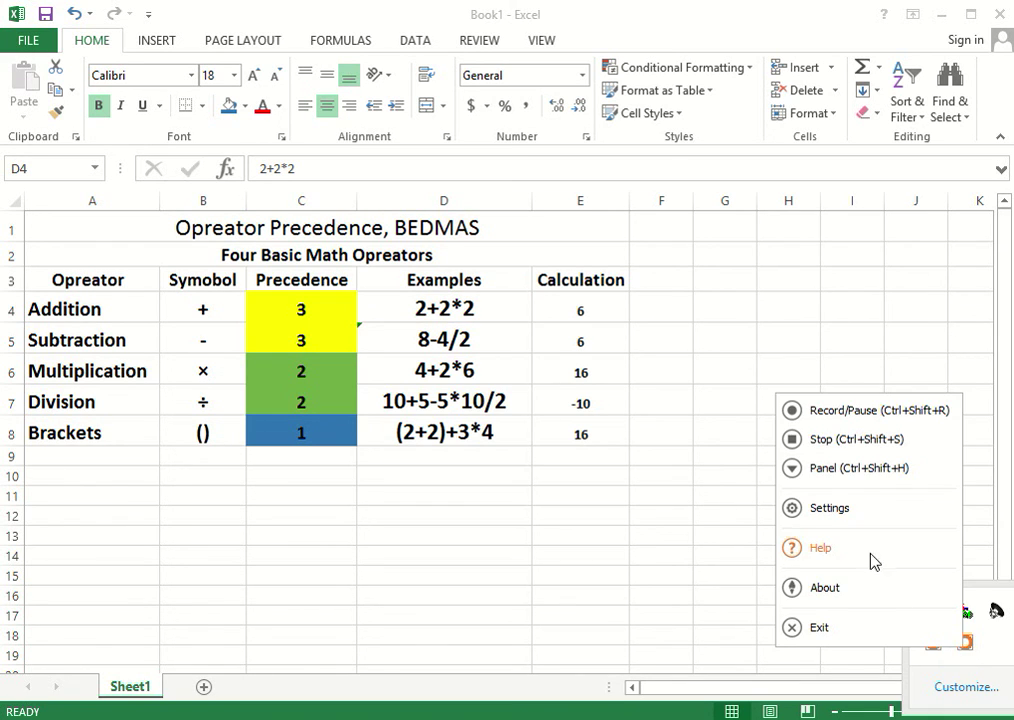